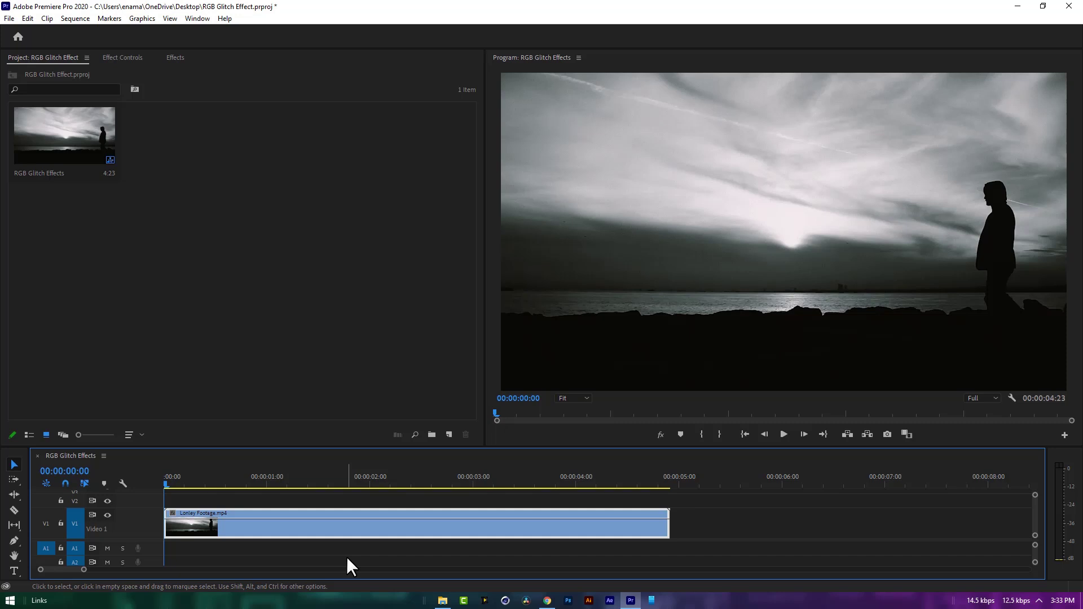
# Scrub the timeline playhead to preview a later moment of the footage clip
pyautogui.moveTo(212, 479)
pyautogui.mouseDown()
pyautogui.moveTo(307, 485)
pyautogui.moveTo(158, 495)
pyautogui.mouseUp()
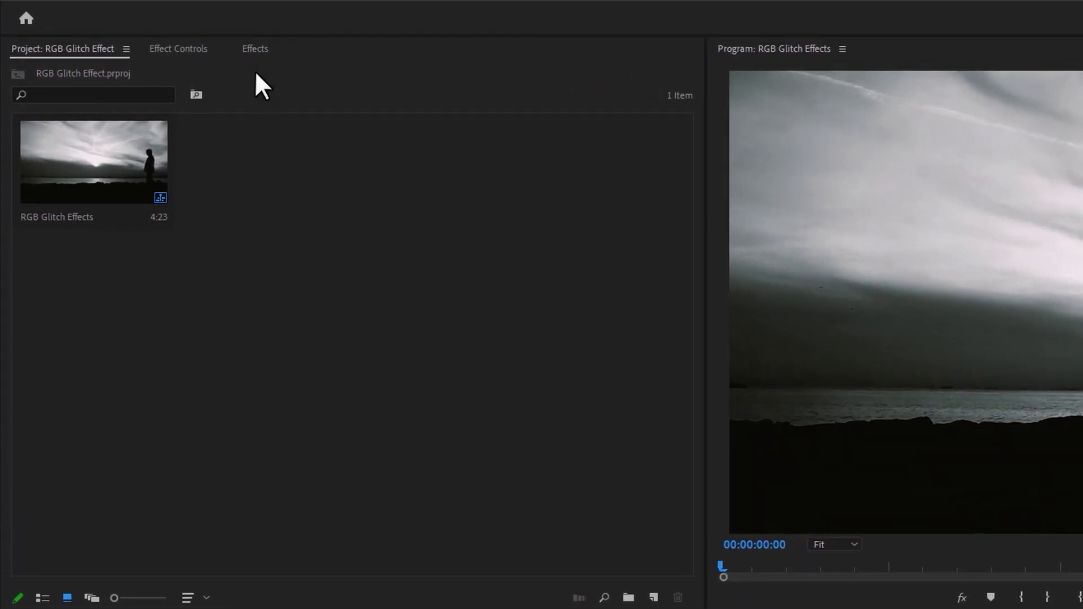
# Search for 'vr digital' and drop VR Digital Glitch onto the footage clip
pyautogui.click(251, 49)
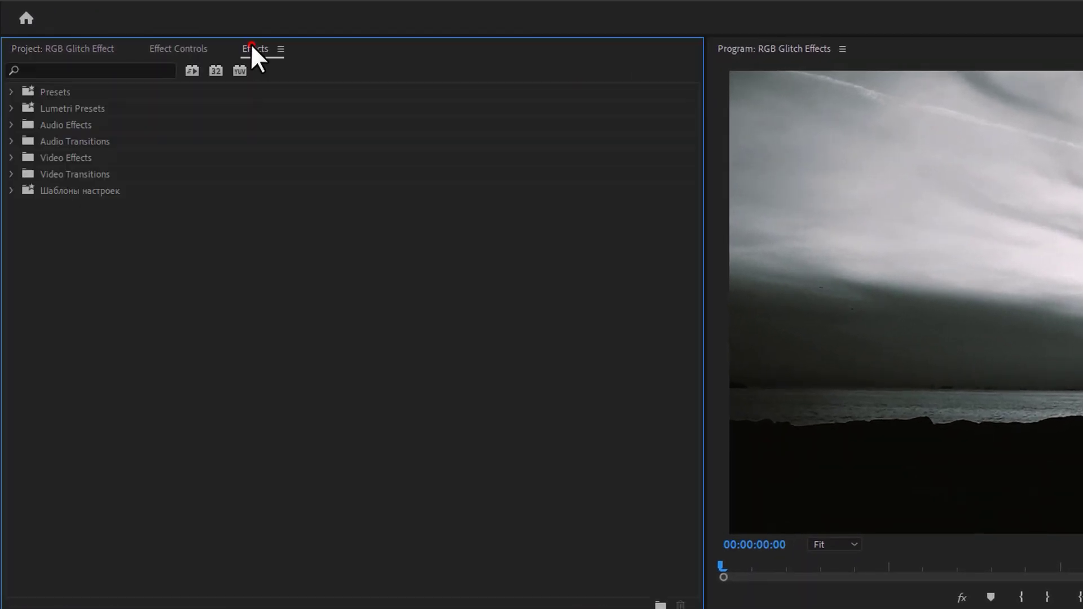
pyautogui.click(142, 70)
pyautogui.write('vr dig')
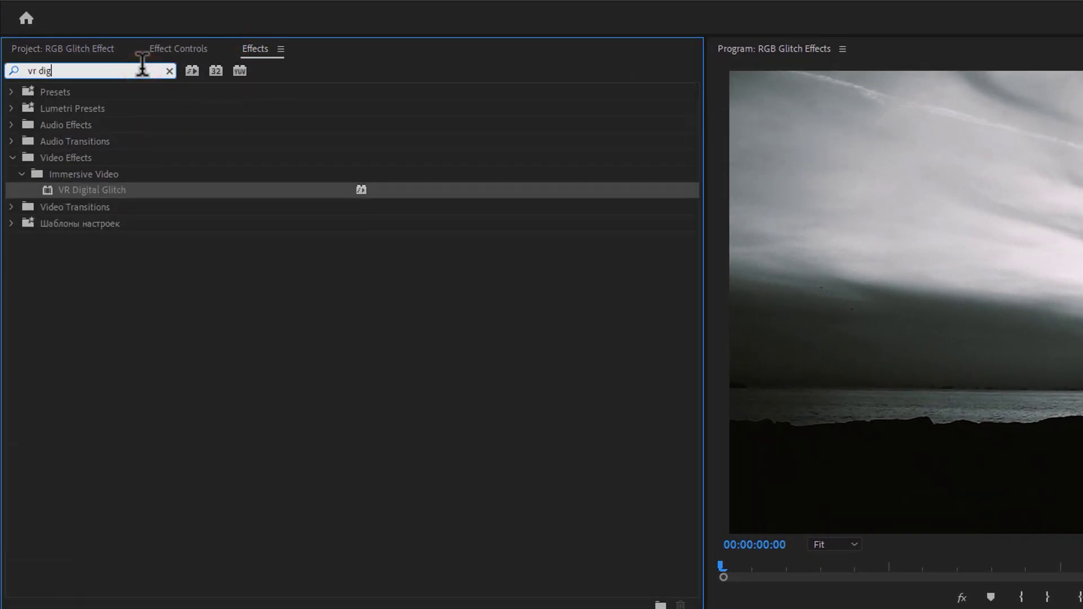
pyautogui.write('ital')
pyautogui.click(102, 191)
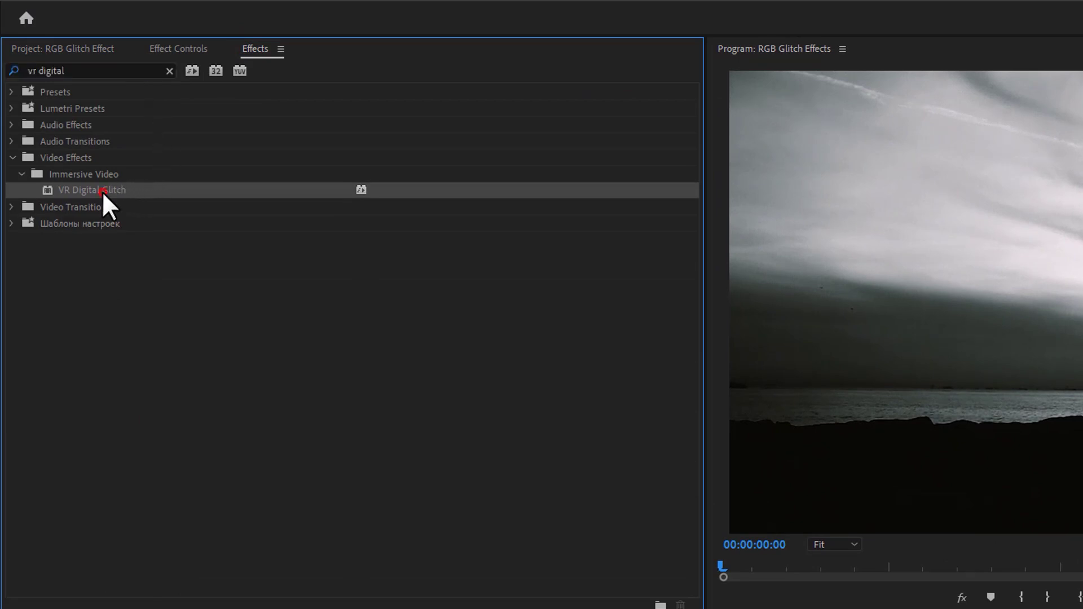
pyautogui.moveTo(138, 190); pyautogui.dragTo(292, 579)
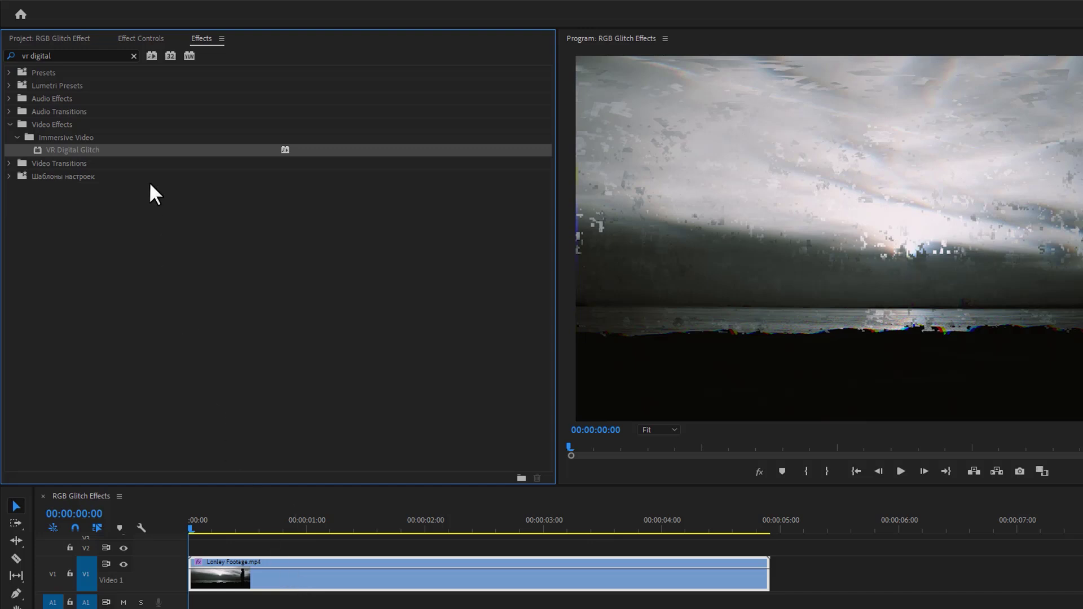
# Under Distortion, set VR Digital Glitch Color Distortion to 100 and Distortion Rate to 0
pyautogui.click(150, 38)
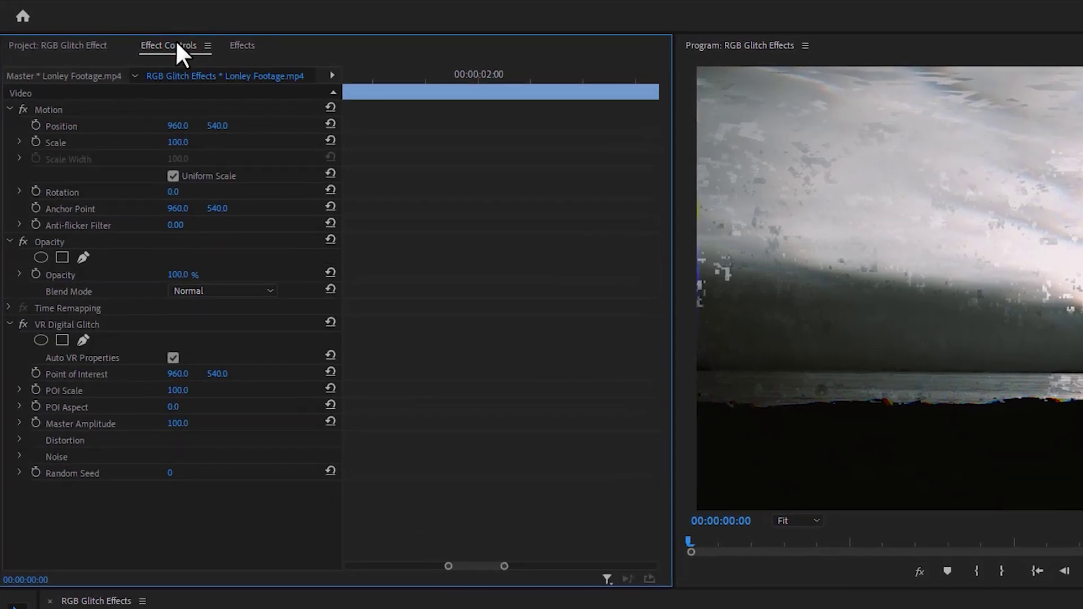
pyautogui.click(66, 334)
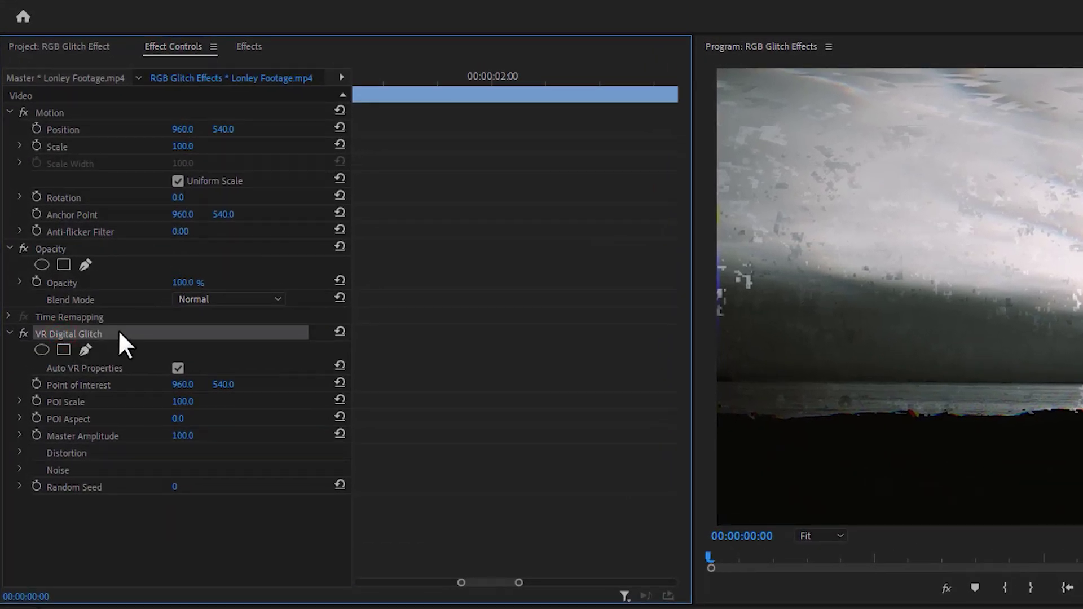
pyautogui.click(20, 453)
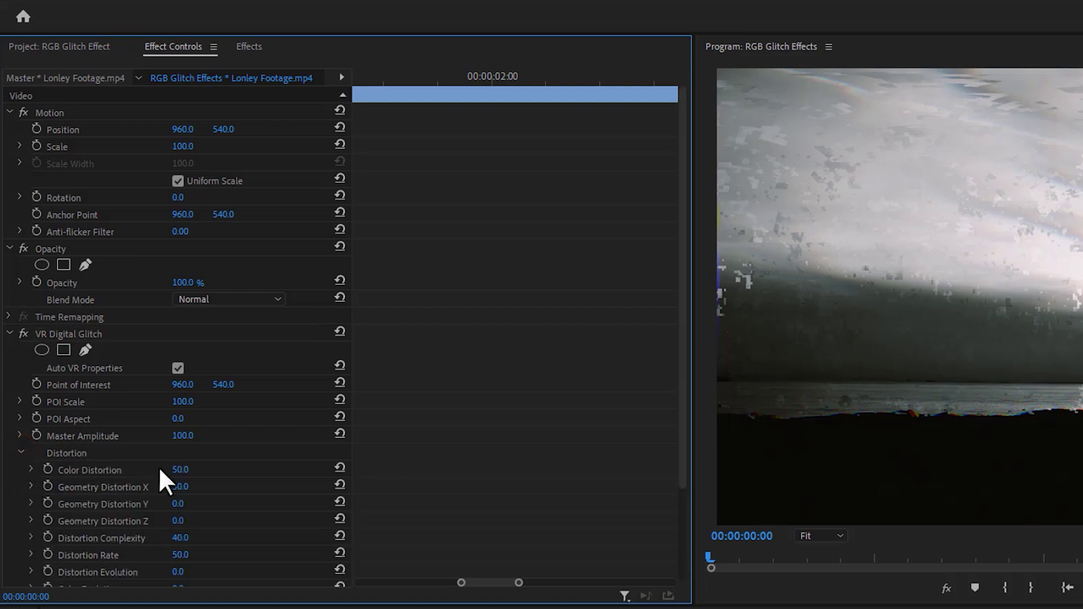
pyautogui.click(180, 470)
pyautogui.write('100')
pyautogui.press('Return')
pyautogui.click(180, 555)
pyautogui.write('0')
pyautogui.press('Return')
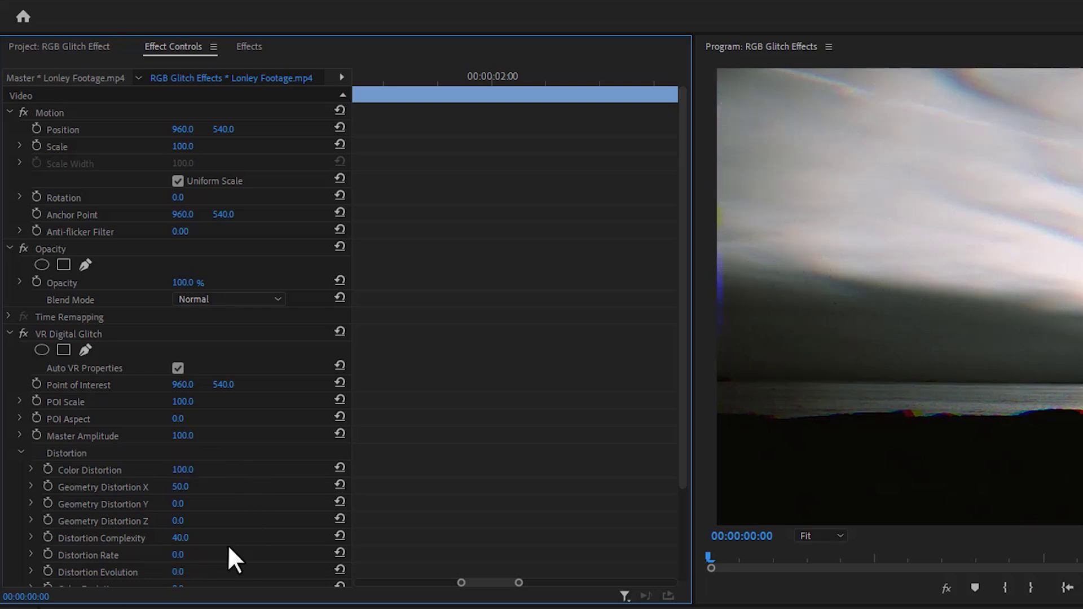
pyautogui.scroll(-2, 229, 546)
pyautogui.scroll(-2, 229, 545)
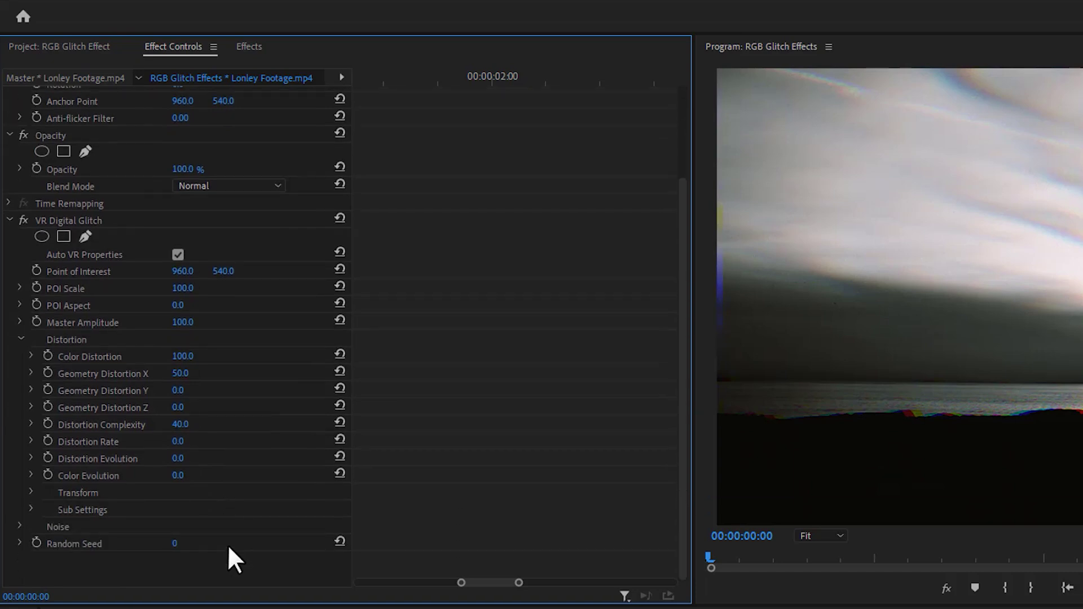
# Under Noise, set the glitch's Noise Strength to 50
pyautogui.click(18, 526)
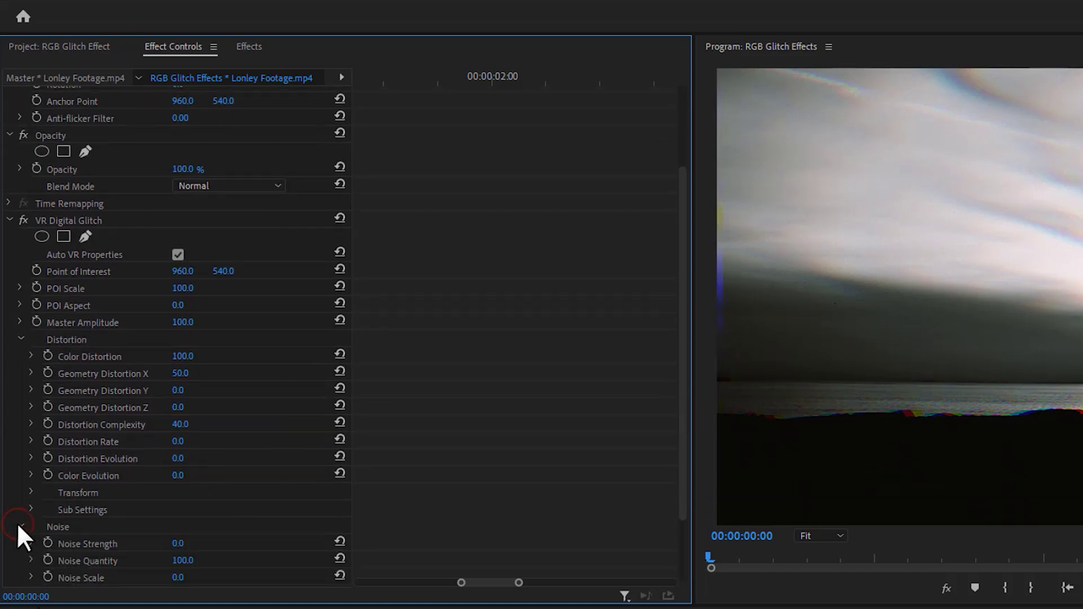
pyautogui.click(176, 543)
pyautogui.write('50')
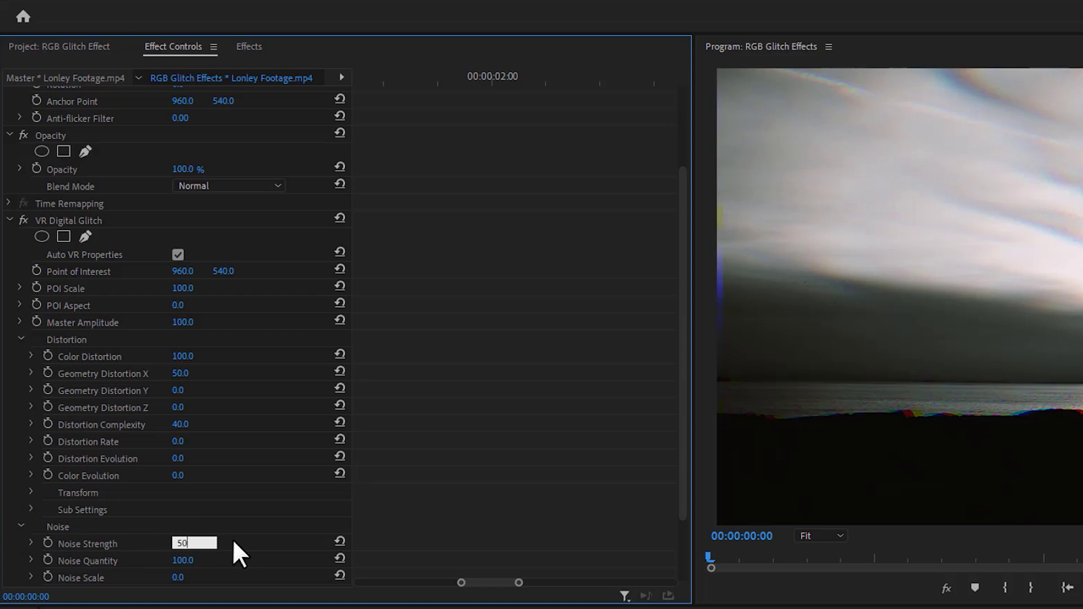
pyautogui.press('Return')
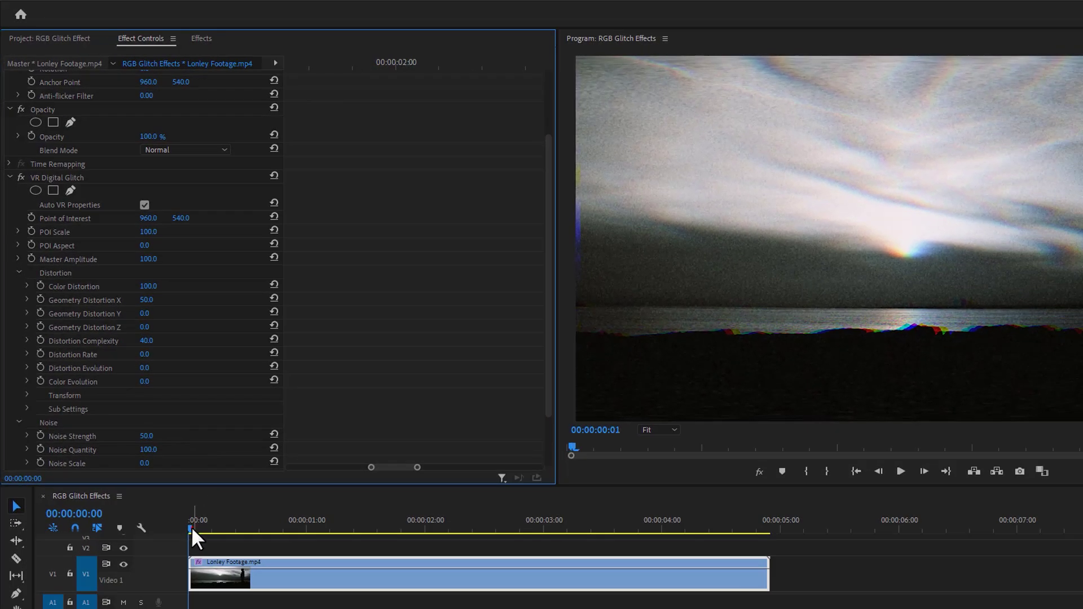
# Start Master Amplitude keyframing at about 01:21 with a value of 0
pyautogui.moveTo(191, 527); pyautogui.dragTo(407, 525)
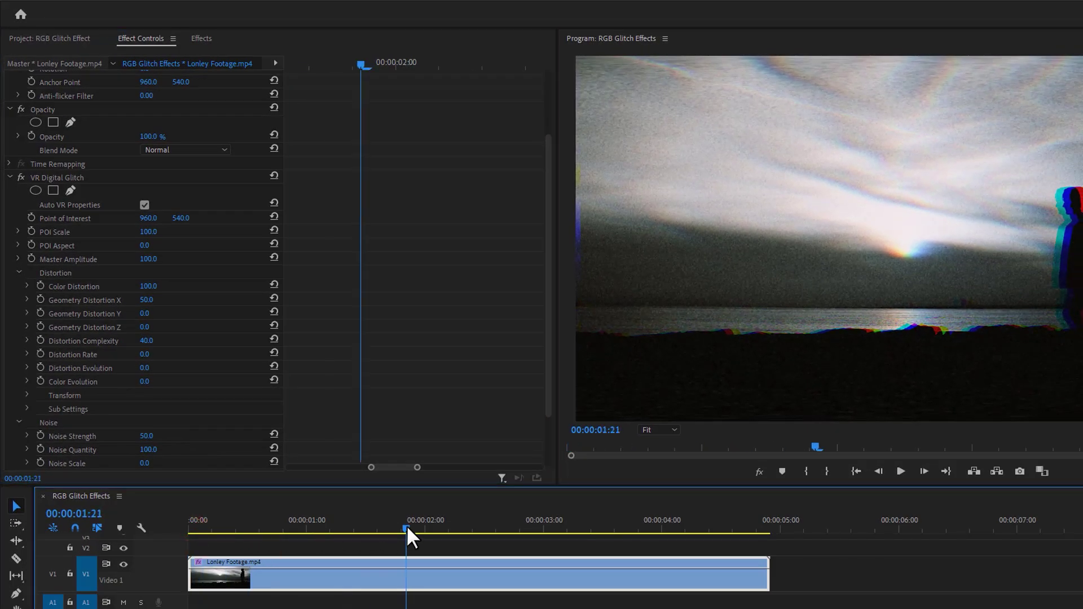
pyautogui.click(33, 260)
pyautogui.click(150, 259)
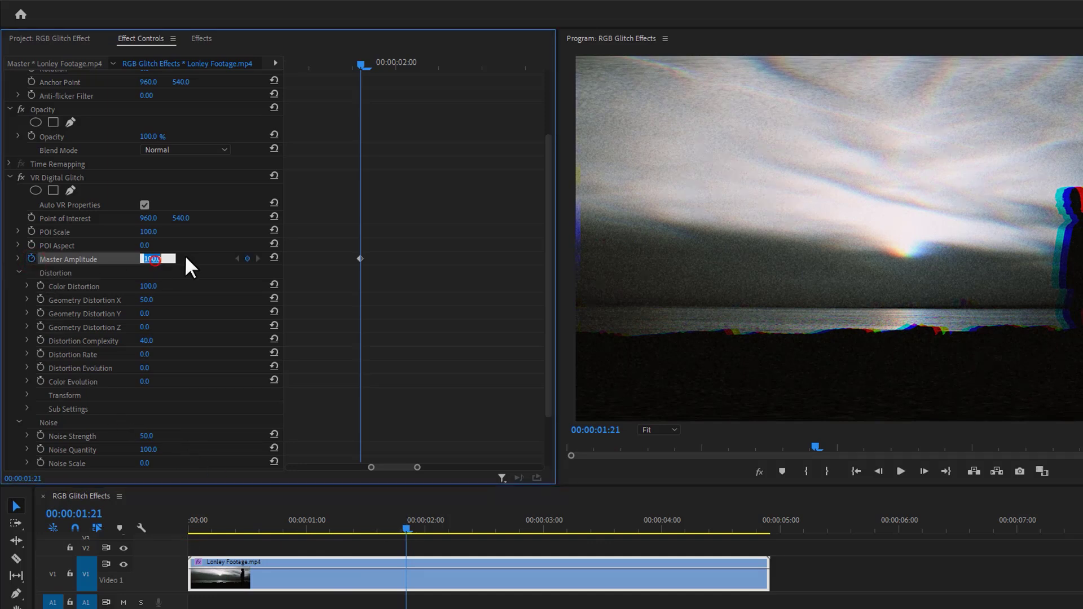
pyautogui.write('0')
pyautogui.press('Return')
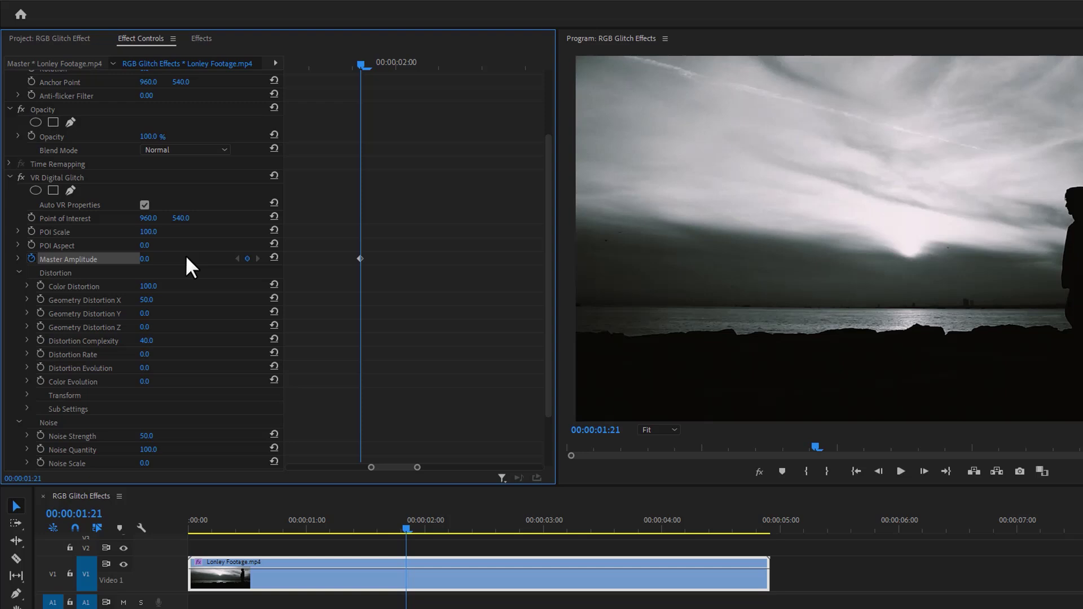
# Keyframe Master Amplitude to 100 a few frames later, back to 0 after, then preview
pyautogui.press('Right')
pyautogui.press('Right')
pyautogui.press('Right')
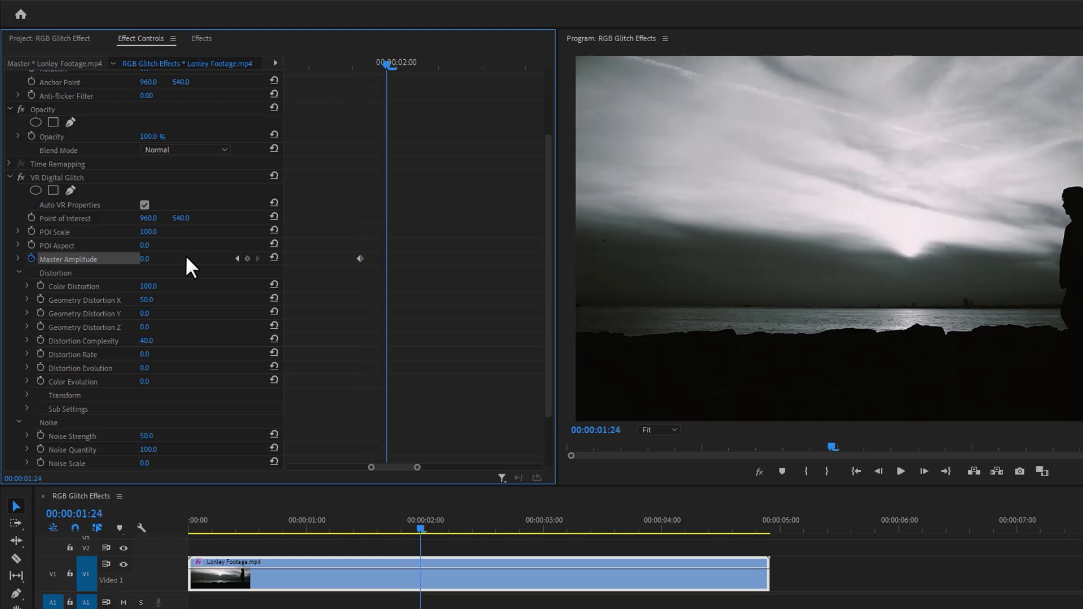
pyautogui.click(146, 259)
pyautogui.write('100')
pyautogui.press('Return')
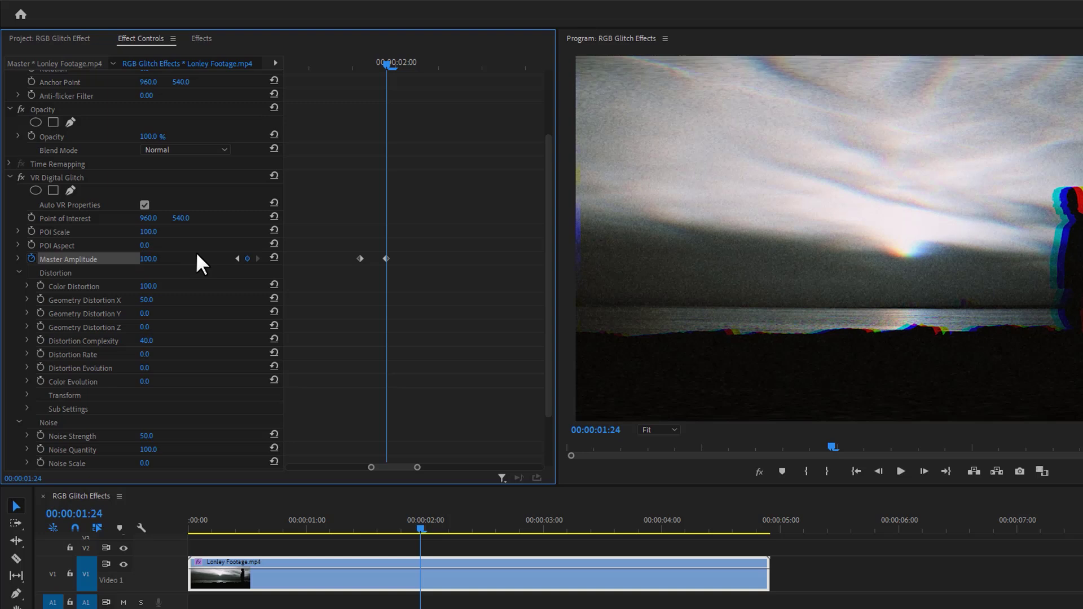
pyautogui.press('Right')
pyautogui.press('Right')
pyautogui.press('Right')
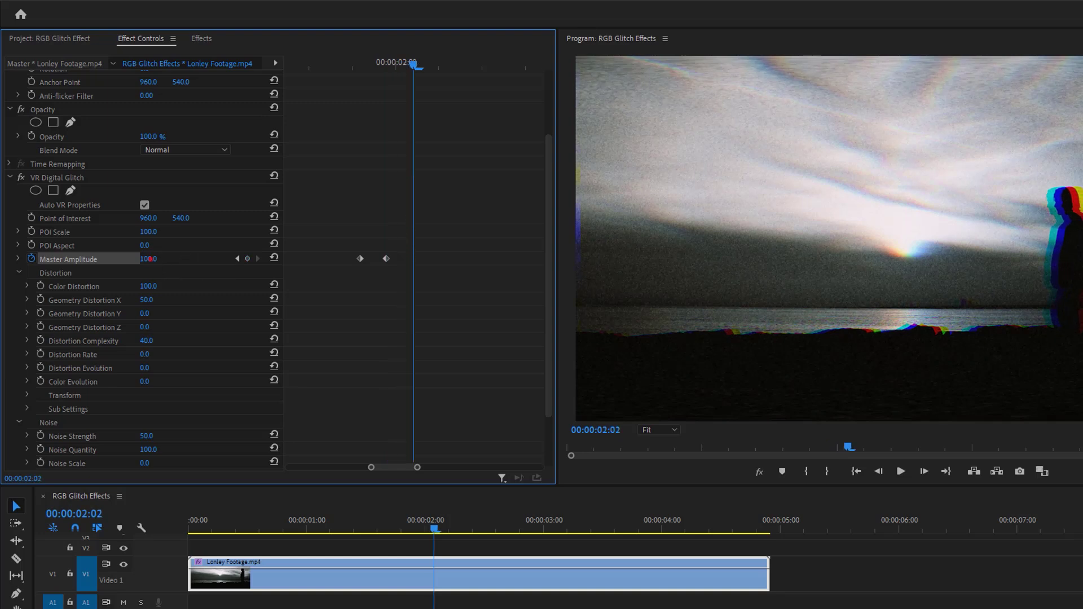
pyautogui.click(148, 258)
pyautogui.write('0')
pyautogui.press('Return')
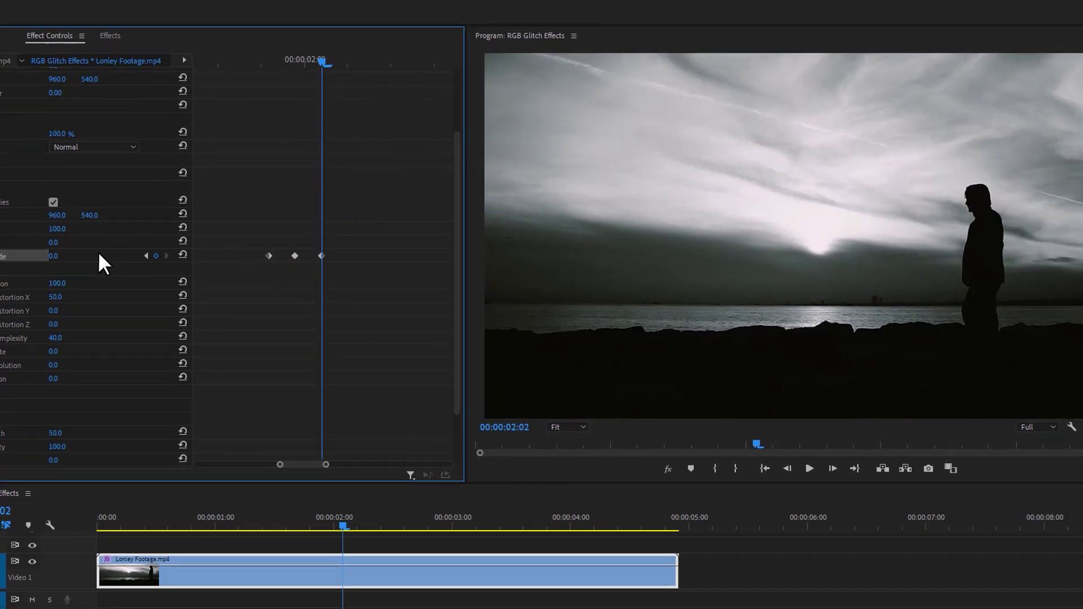
pyautogui.click(217, 64)
pyautogui.press('space')
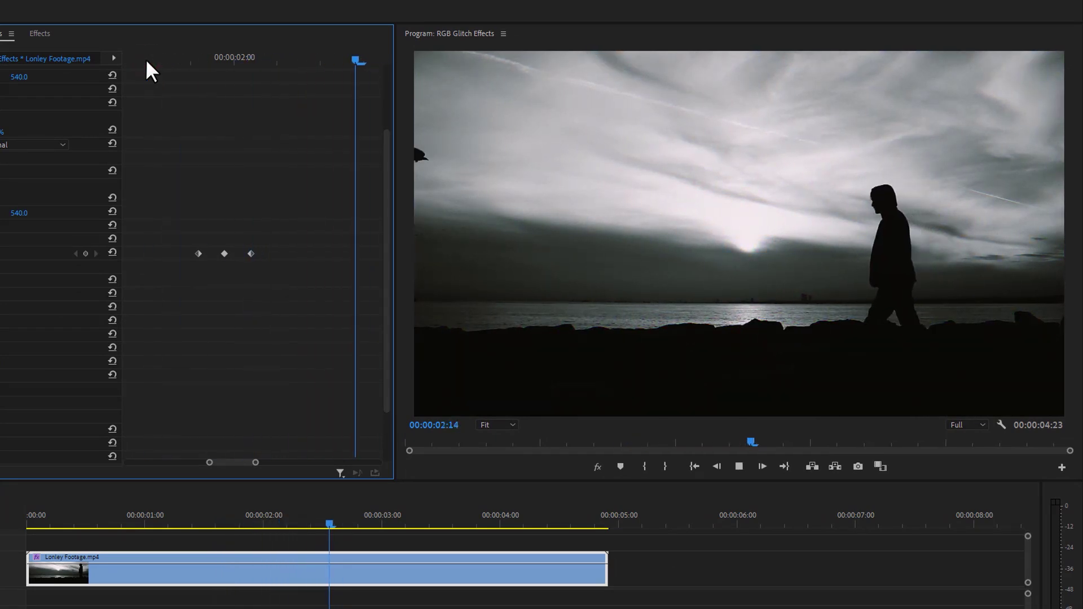
# Set the footage clip's Motion Scale to 110
pyautogui.click(145, 58)
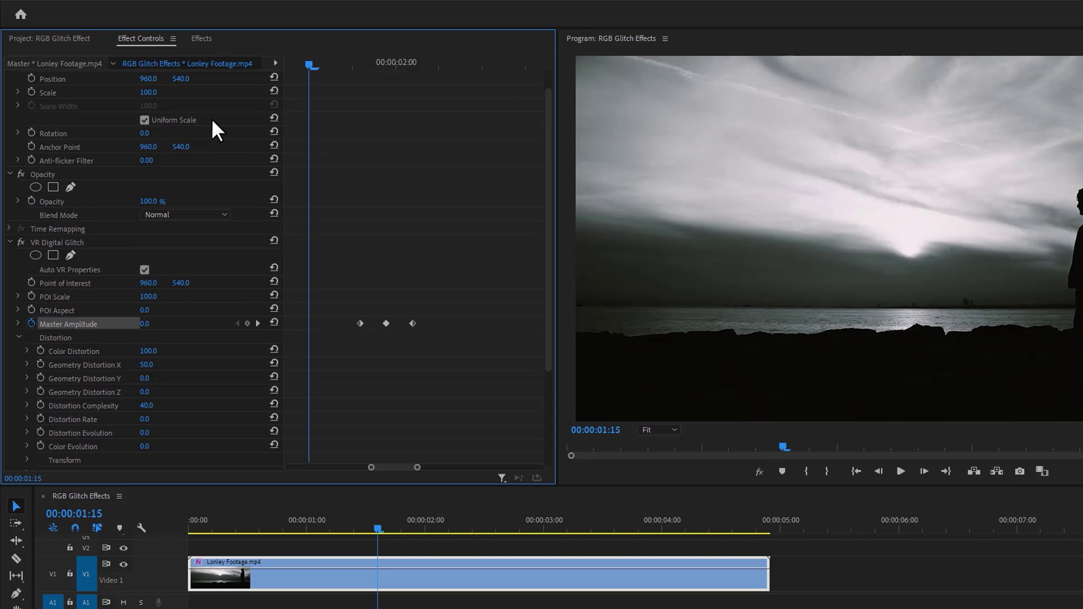
pyautogui.scroll(1, 213, 120)
pyautogui.click(60, 120)
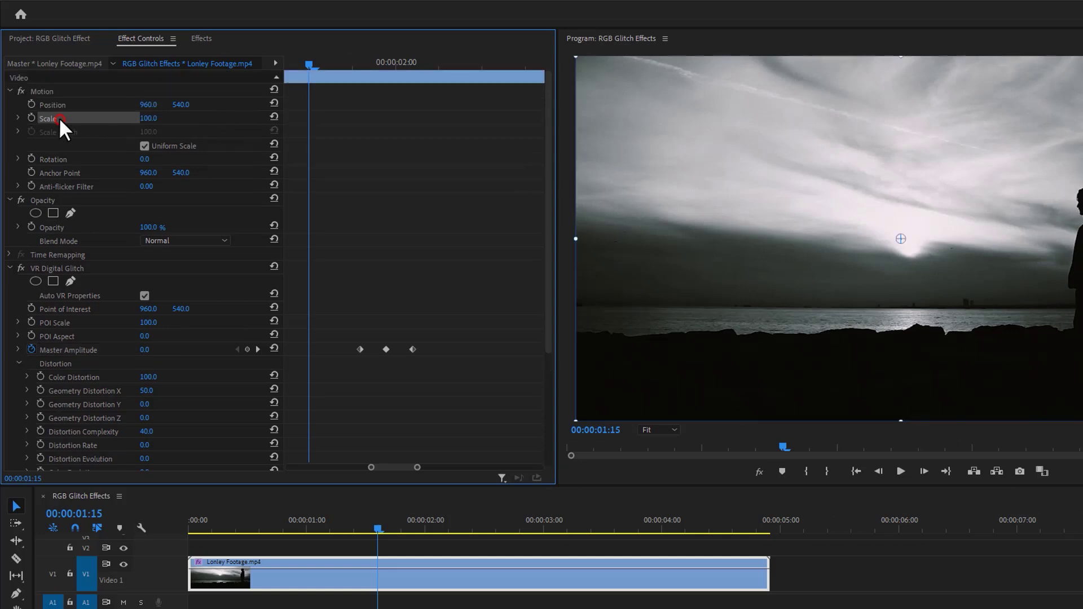
pyautogui.click(151, 120)
pyautogui.write('110')
pyautogui.press('Return')
pyautogui.moveTo(358, 59); pyautogui.dragTo(361, 60)
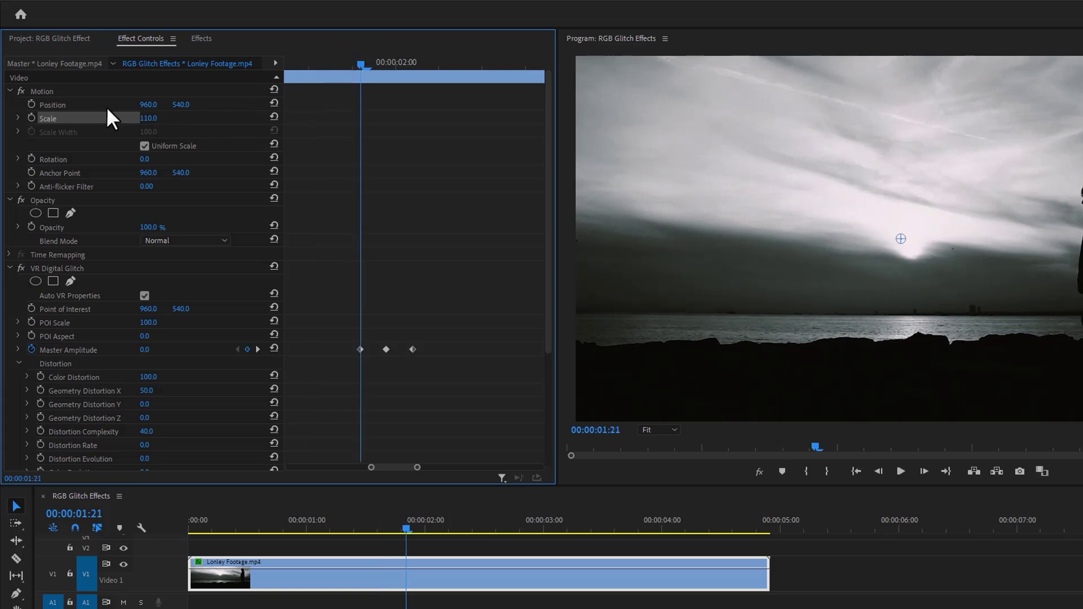
# Keyframe Position each frame from 01:21, alternating X between about 1055 and 960
pyautogui.click(91, 105)
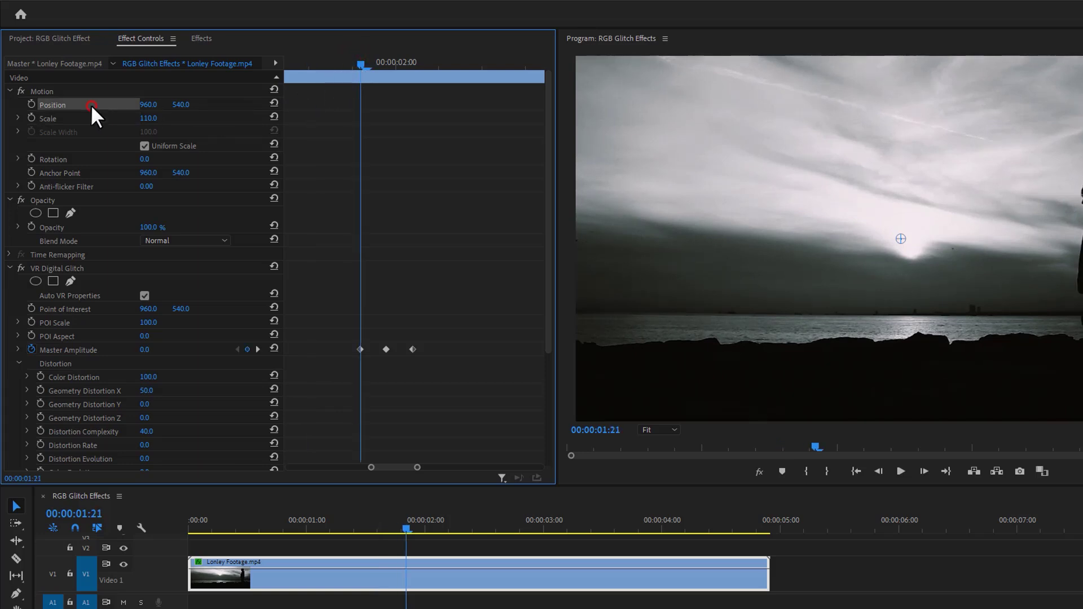
pyautogui.click(31, 104)
pyautogui.moveTo(362, 62); pyautogui.dragTo(371, 64)
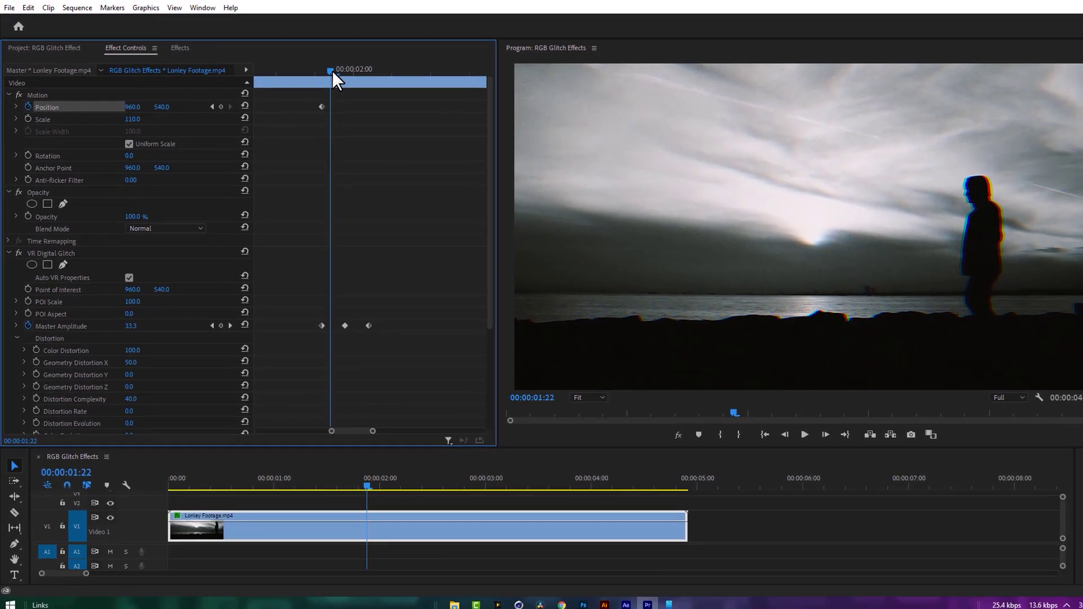
pyautogui.moveTo(128, 107)
pyautogui.mouseDown()
pyautogui.moveTo(169, 107)
pyautogui.moveTo(160, 107)
pyautogui.mouseUp()
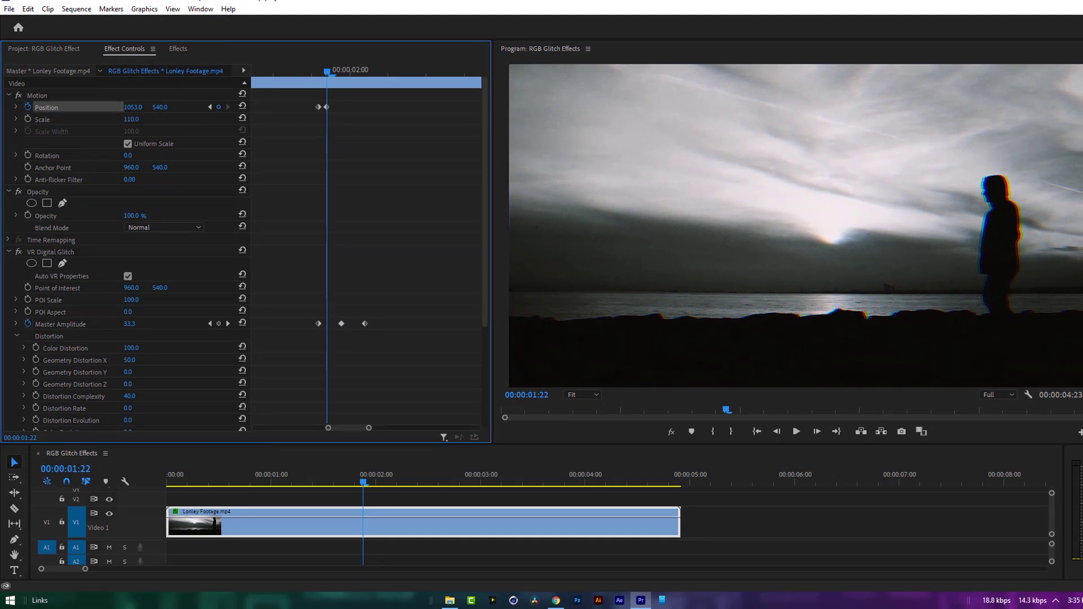
pyautogui.moveTo(326, 69); pyautogui.dragTo(332, 69)
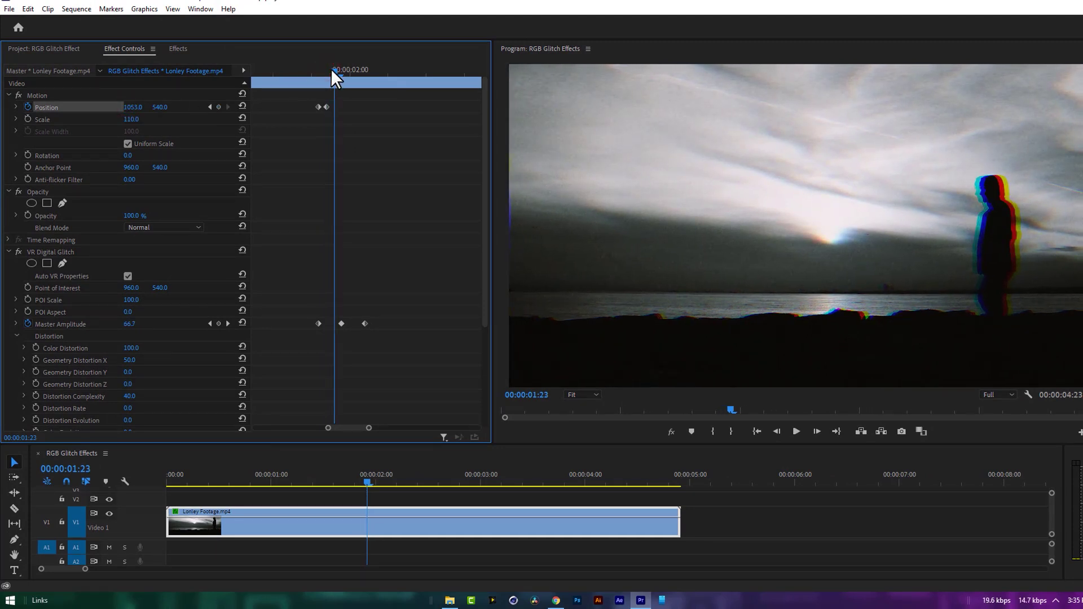
pyautogui.click(241, 107)
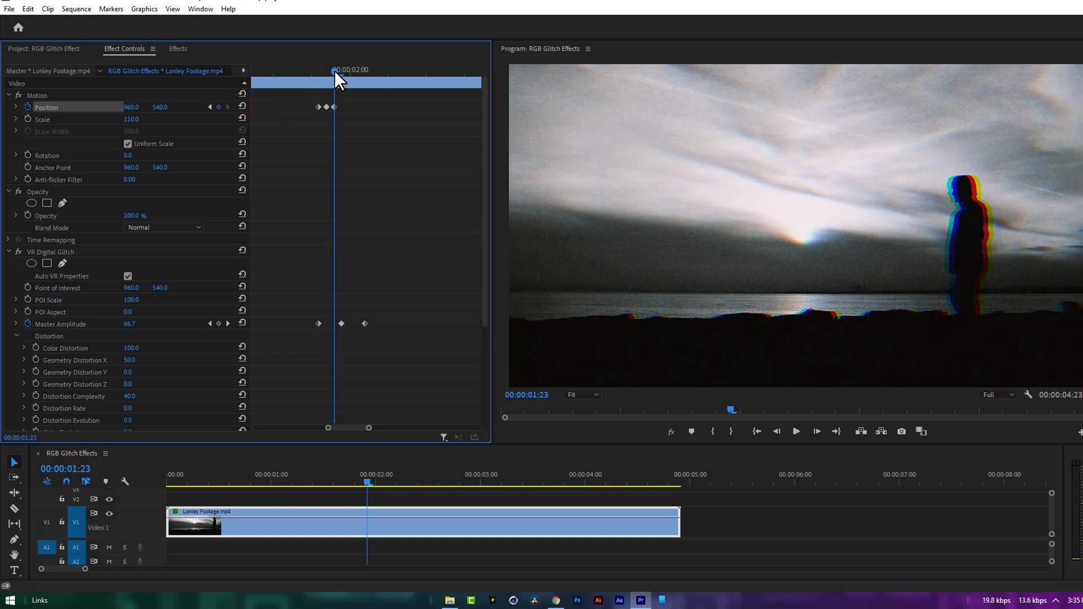
pyautogui.moveTo(338, 70); pyautogui.dragTo(342, 72)
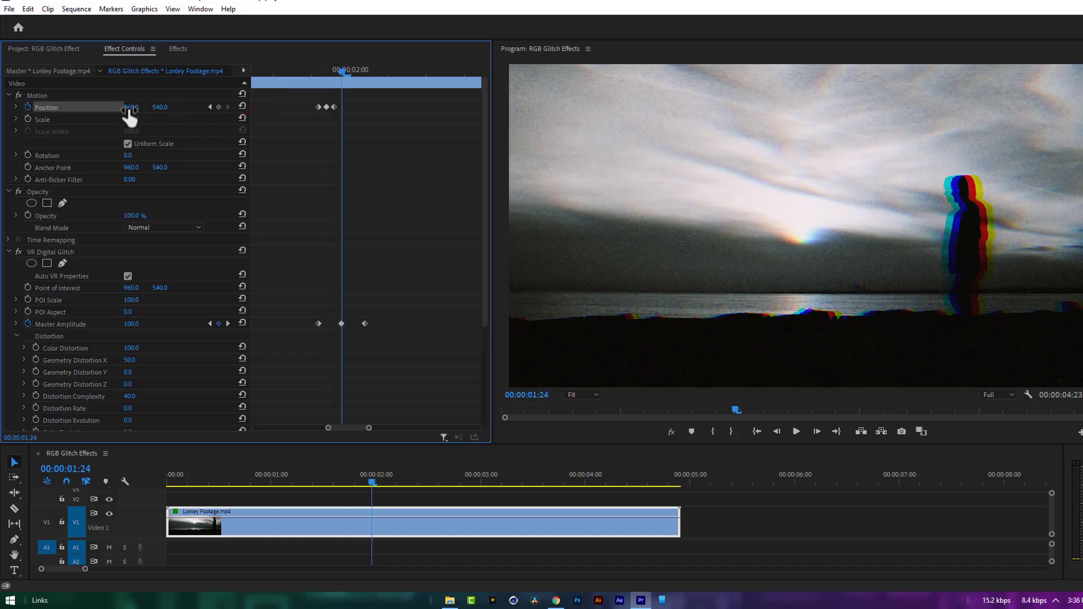
pyautogui.click(348, 71)
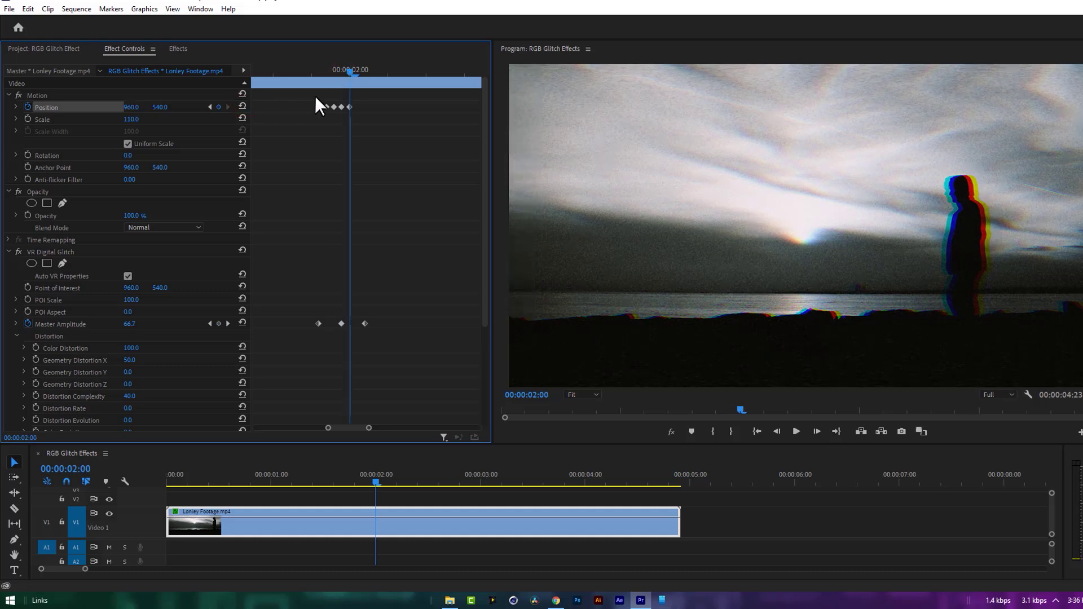
pyautogui.press('Right')
pyautogui.moveTo(132, 107); pyautogui.dragTo(133, 114)
pyautogui.click(366, 70)
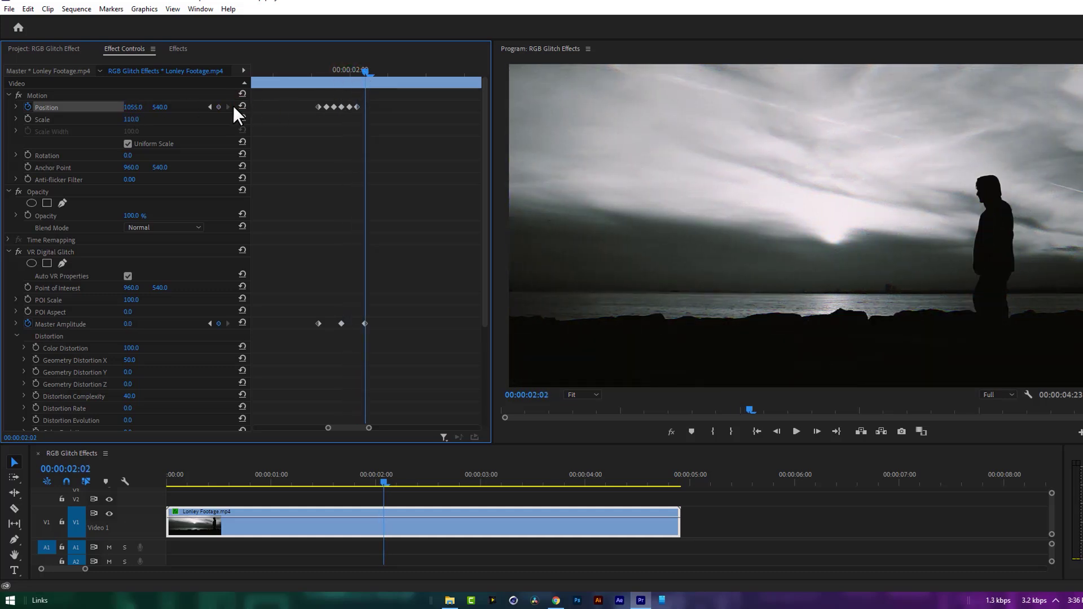
# Preview the jittering burst, then add the eighth glitch sound effect to the audio track
pyautogui.click(286, 71)
pyautogui.press('space')
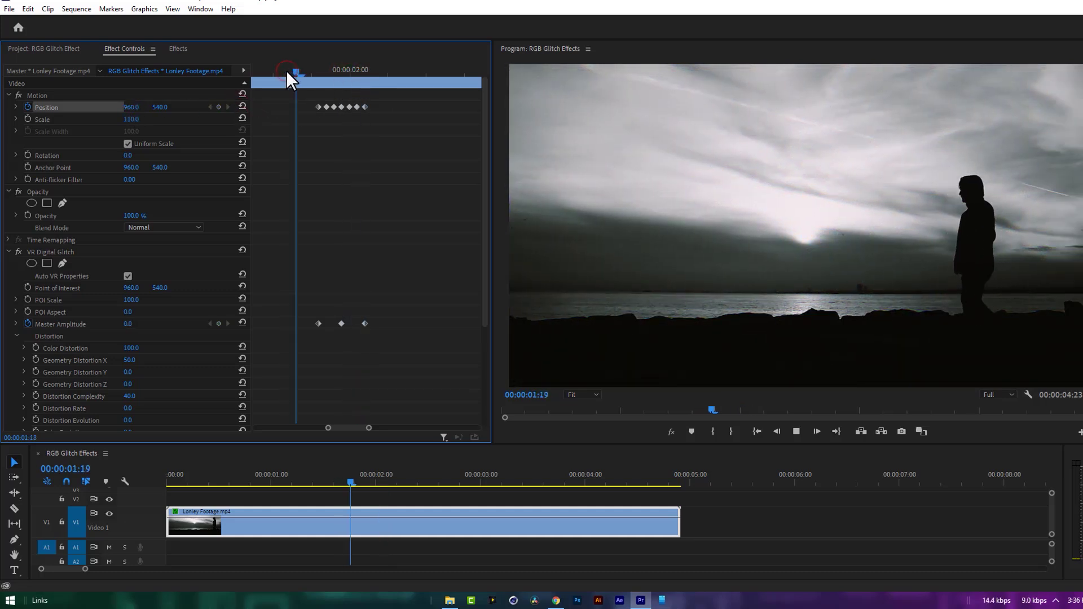
pyautogui.click(287, 71)
pyautogui.press('space')
pyautogui.click(286, 71)
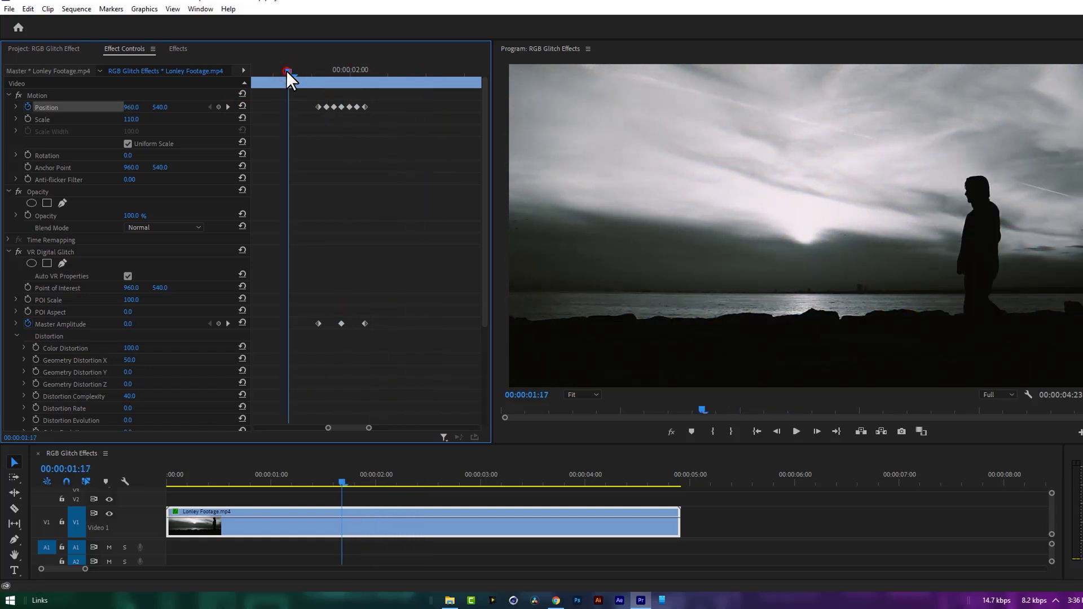
pyautogui.click(450, 601)
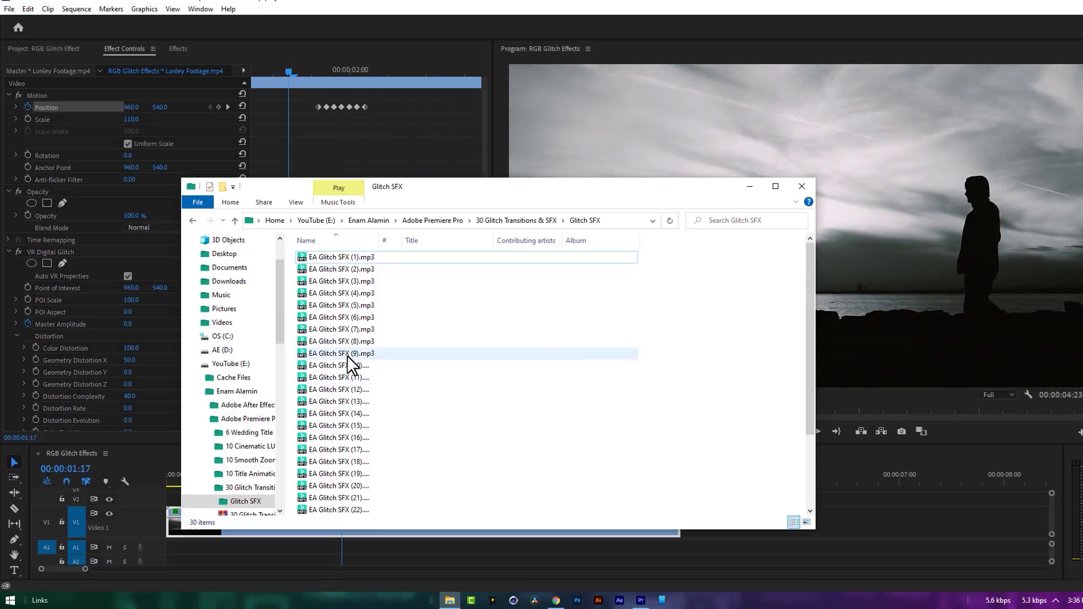
pyautogui.moveTo(335, 343)
pyautogui.mouseDown()
pyautogui.moveTo(336, 545)
pyautogui.moveTo(388, 548)
pyautogui.moveTo(363, 549)
pyautogui.mouseUp()
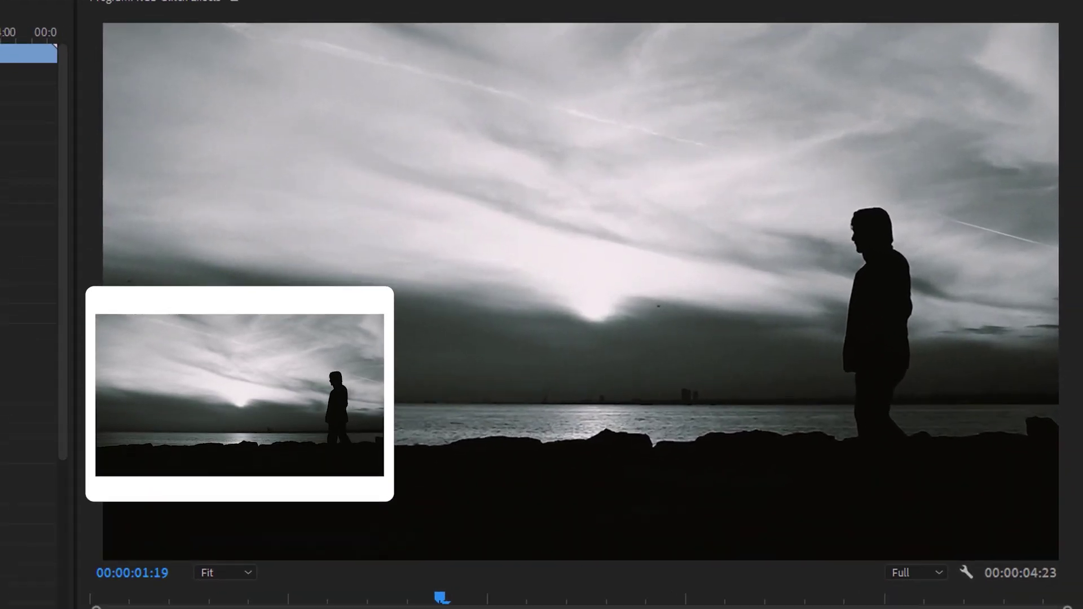